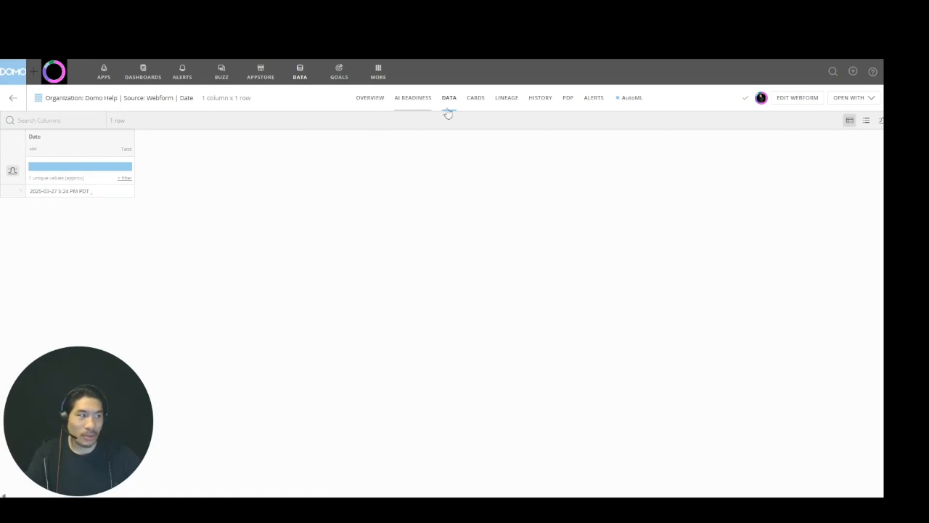
# Open the dataset in Magic ETL, dismiss the introduction, and connect an Add Formula action to the input dataset
pyautogui.click(847, 101)
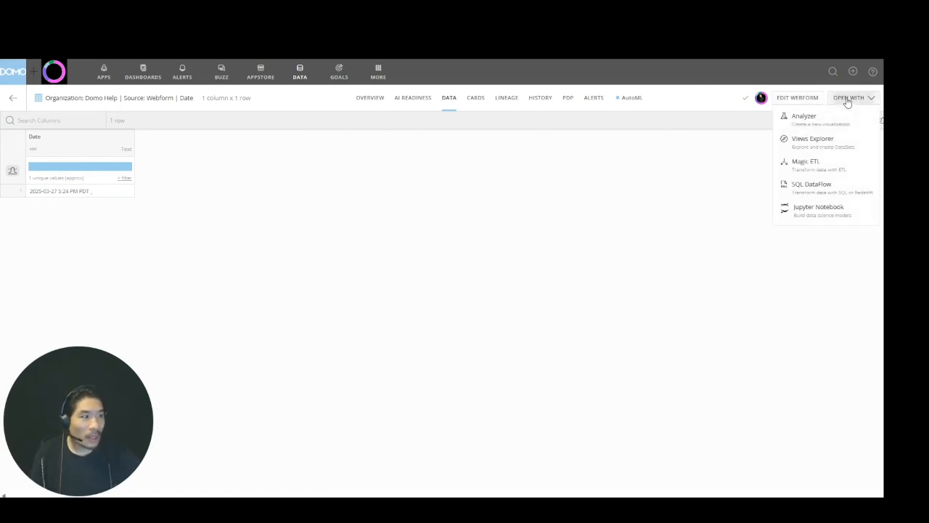
pyautogui.click(829, 167)
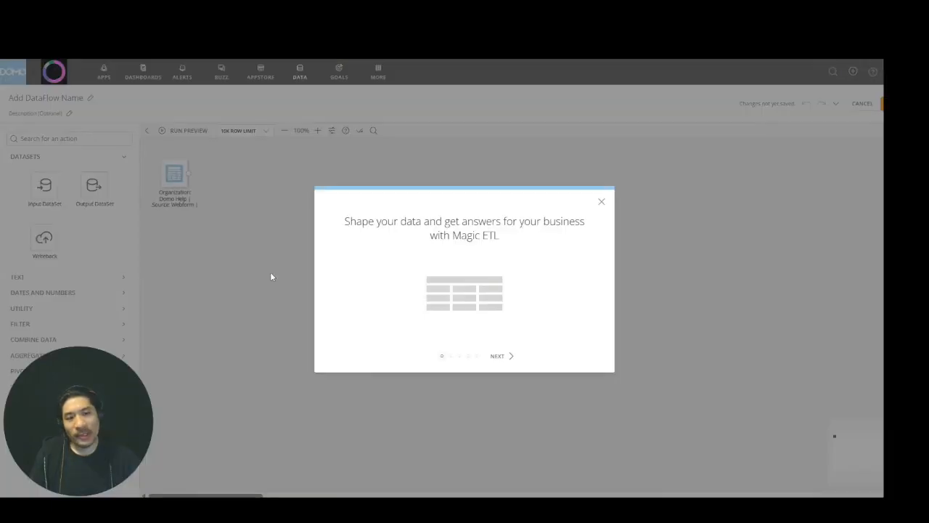
pyautogui.click(601, 201)
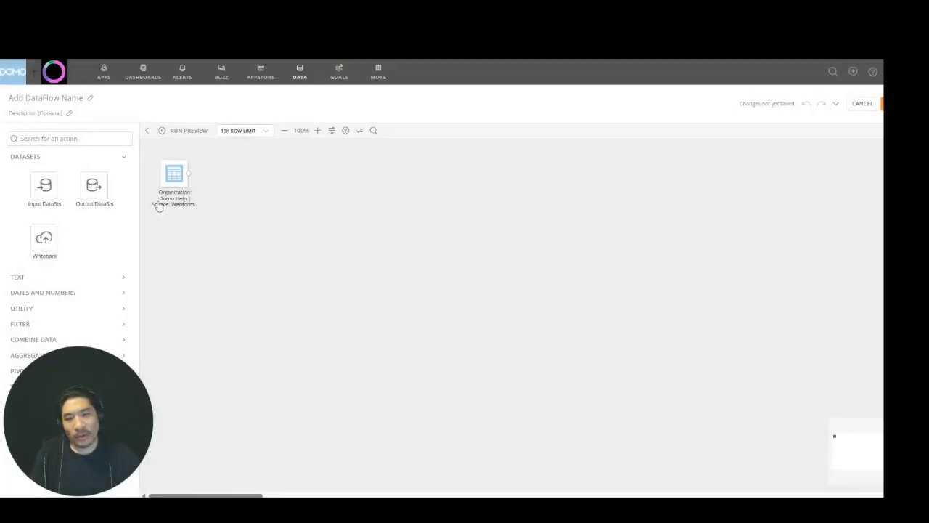
pyautogui.click(62, 308)
pyautogui.moveTo(92, 331); pyautogui.dragTo(235, 178)
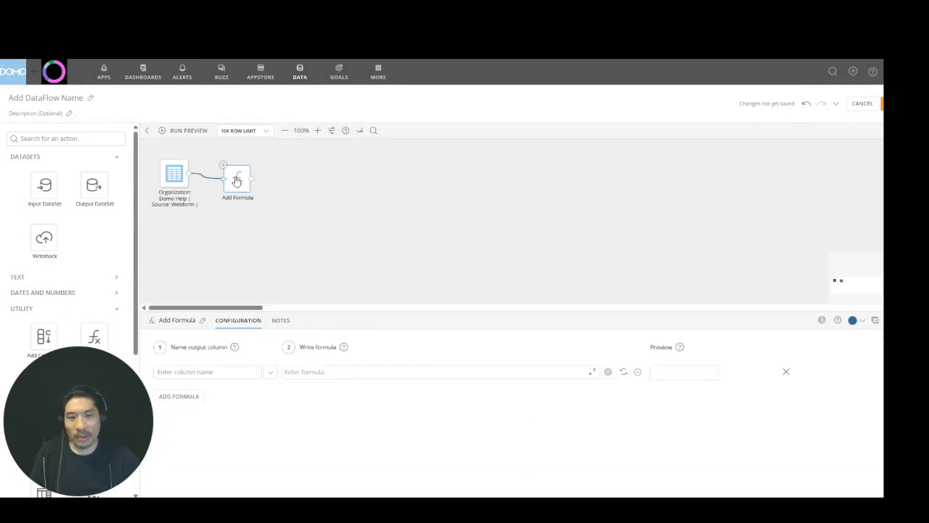
# Define an output column named Date Trimmed with the formula LEFT(`Date`,10) and preview its result
pyautogui.click(225, 371)
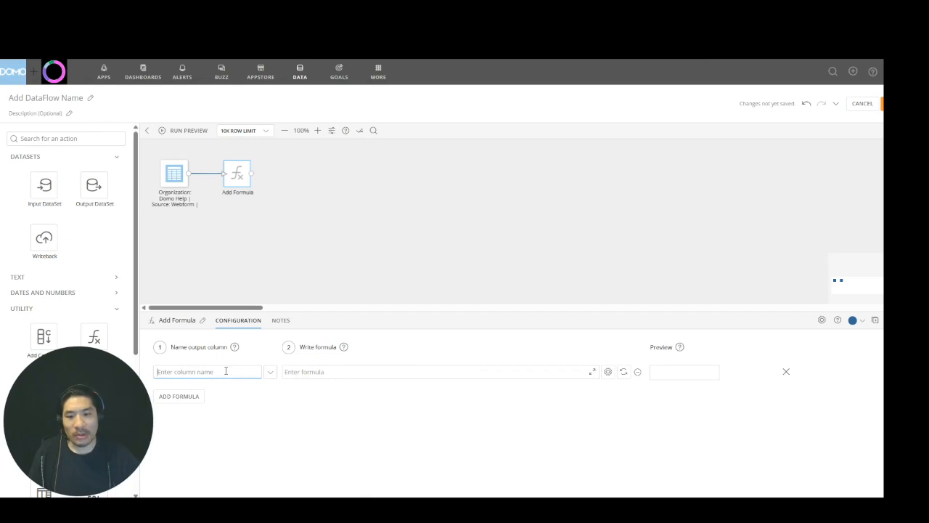
pyautogui.write('Date Trimmed')
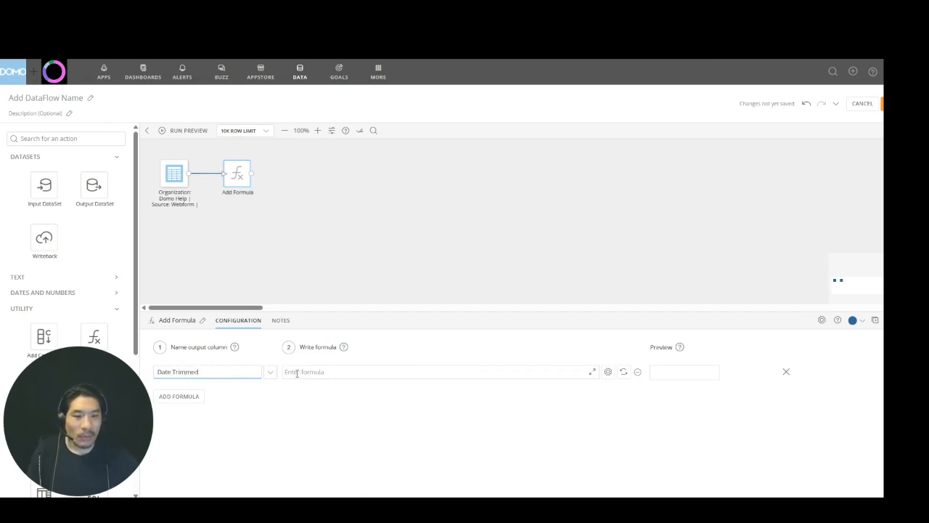
pyautogui.click(300, 372)
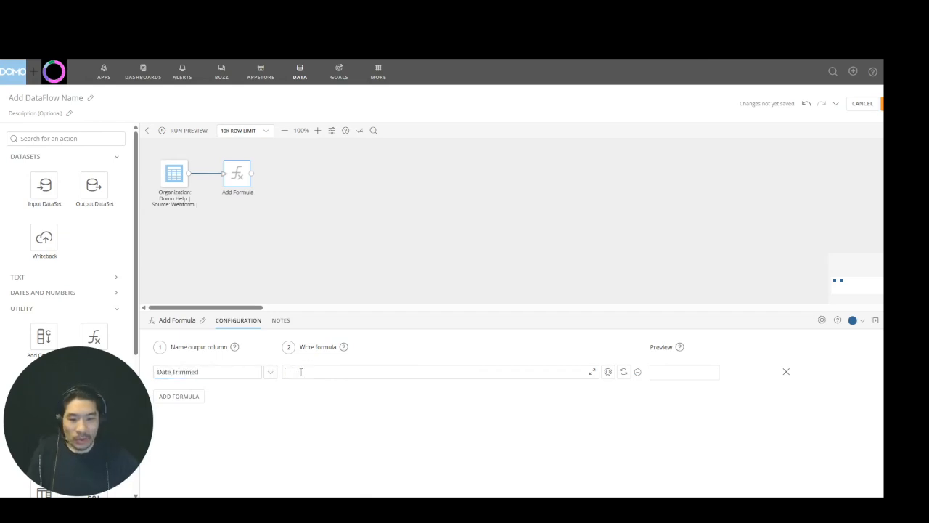
pyautogui.write('left')
pyautogui.press('Return')
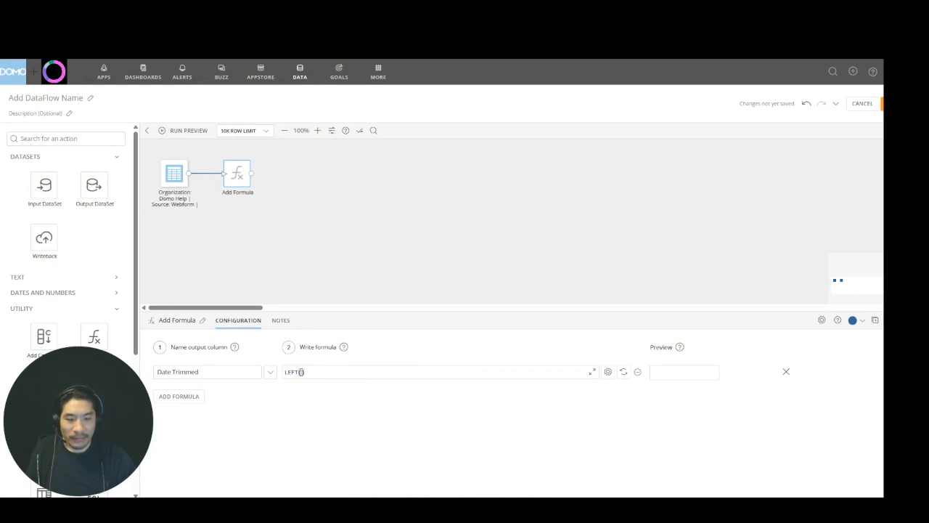
pyautogui.write('date')
pyautogui.press('Up')
pyautogui.press('Return')
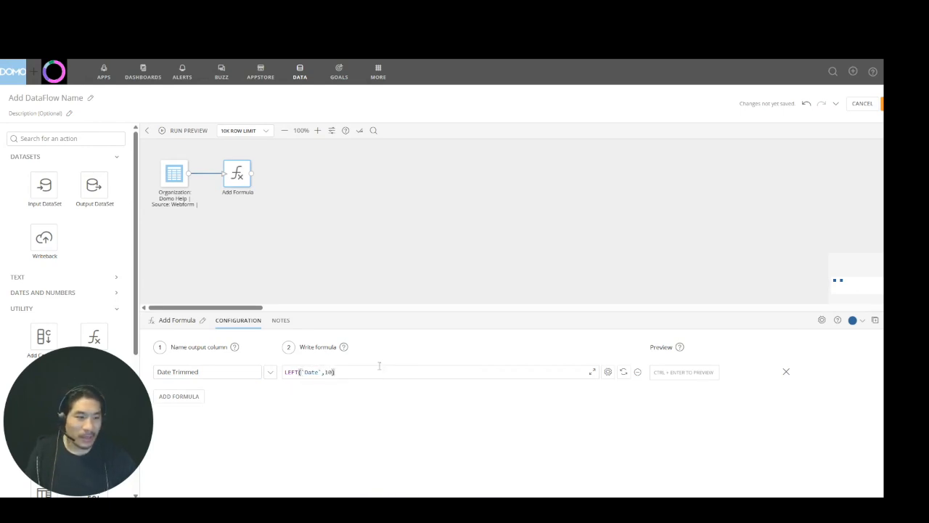
pyautogui.click(622, 373)
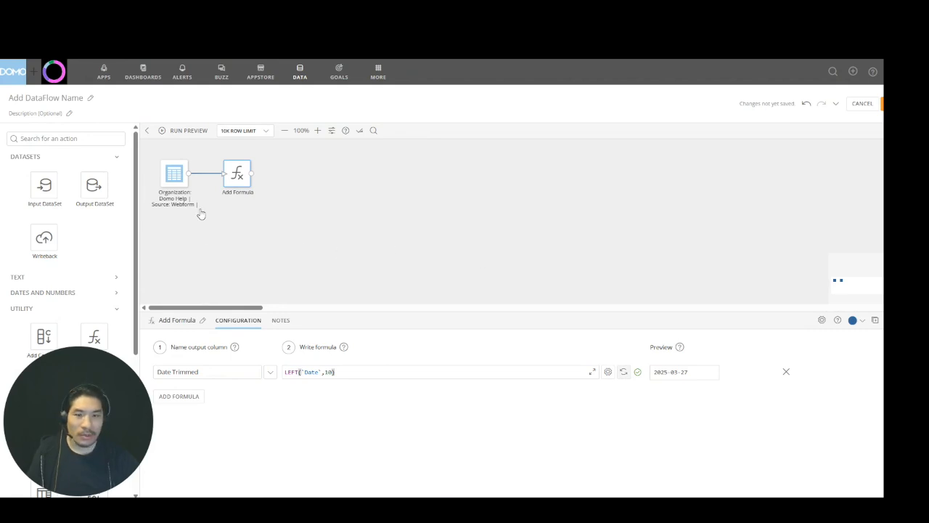
# Check the input dataset's date format, and add a second output column named Year to the Add Formula action
pyautogui.click(186, 178)
pyautogui.click(368, 320)
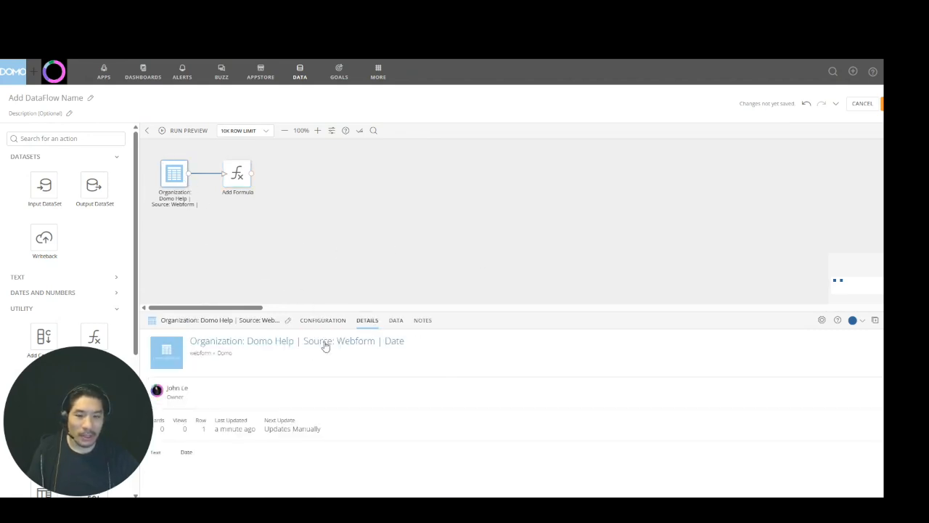
pyautogui.click(395, 322)
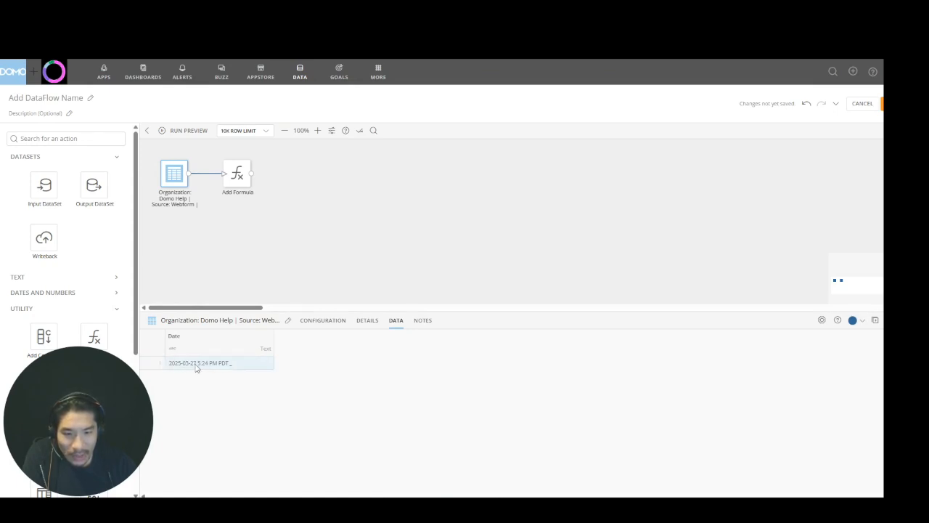
pyautogui.click(242, 183)
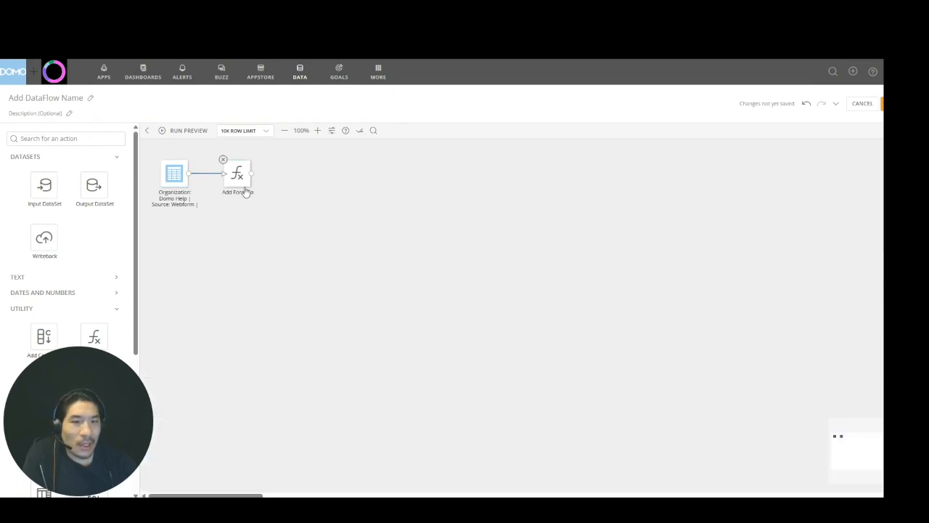
pyautogui.click(180, 397)
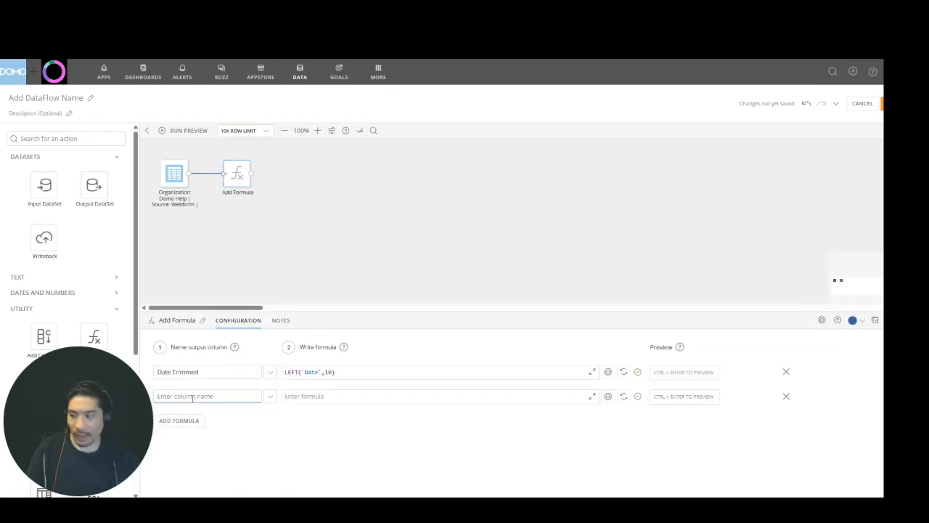
pyautogui.write('Year')
pyautogui.press('Tab')
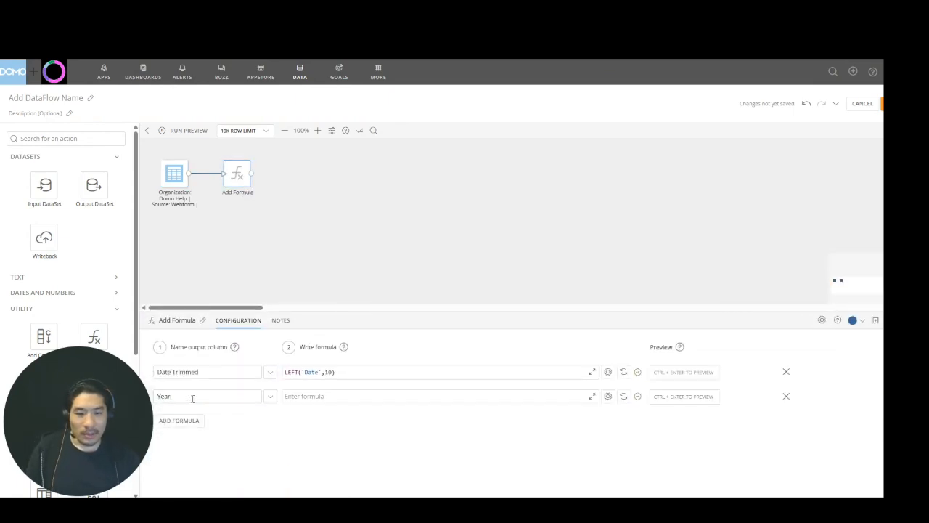
pyautogui.write('YEAR(')
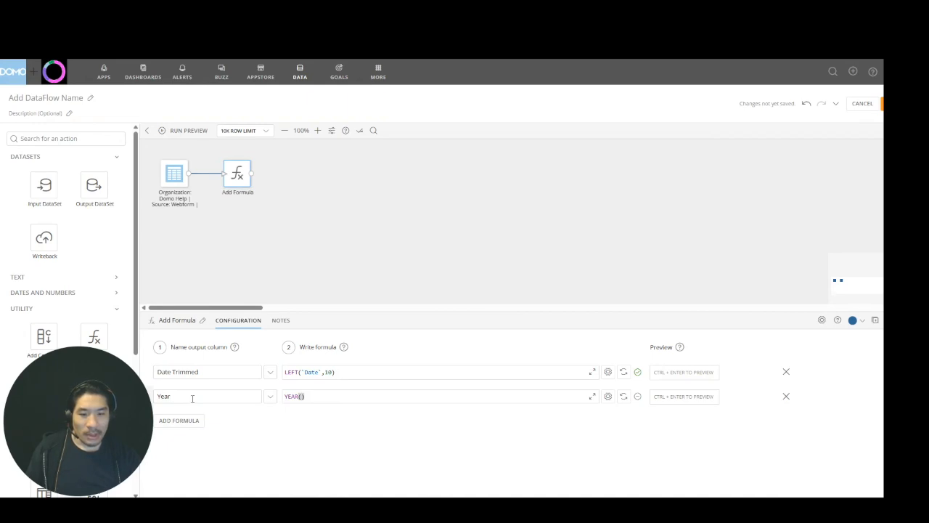
pyautogui.write('date')
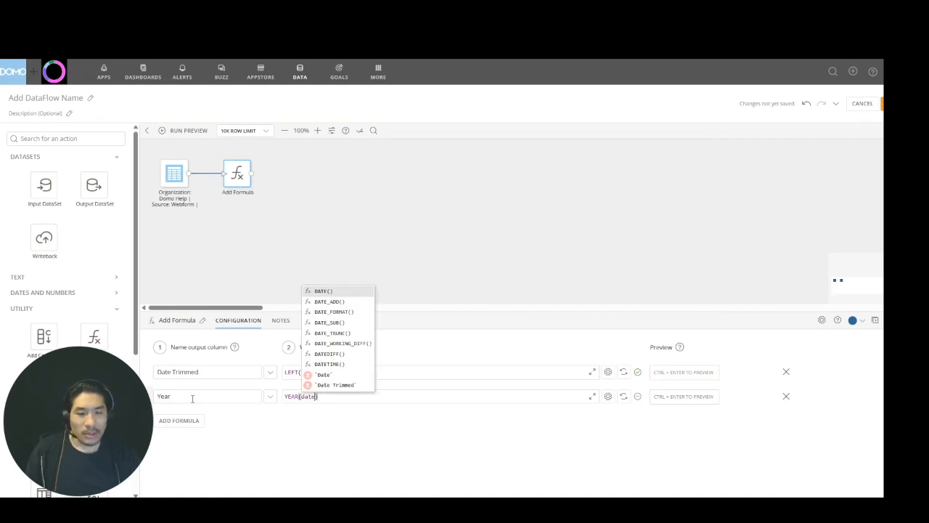
pyautogui.moveTo(328, 396); pyautogui.dragTo(272, 400)
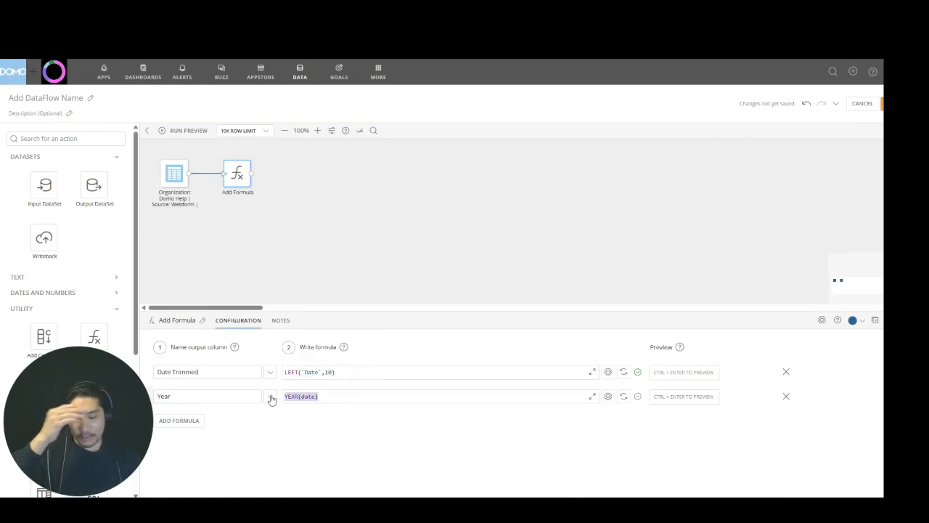
pyautogui.press('BackSpace')
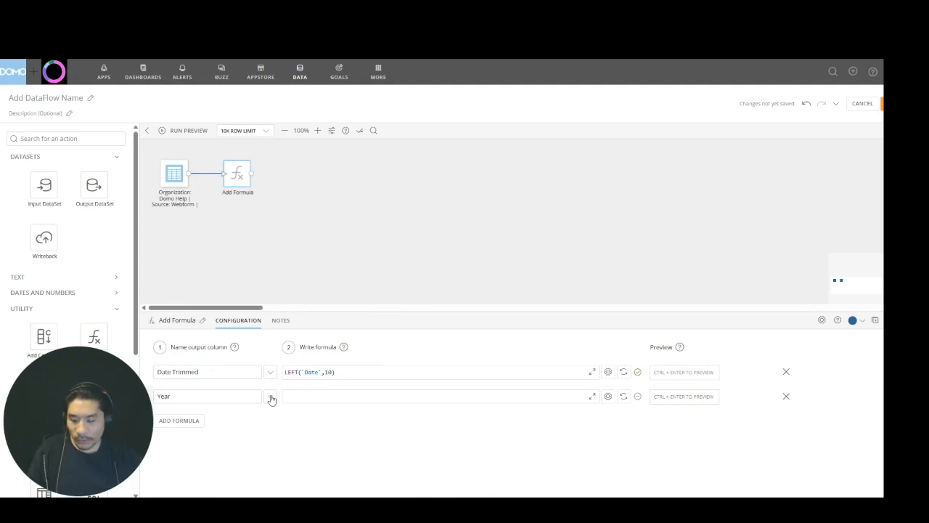
# Set the Year column's formula to LEFT(`Date Trimmed`,4) and preview the results
pyautogui.write('lEFT()')
pyautogui.press('Return')
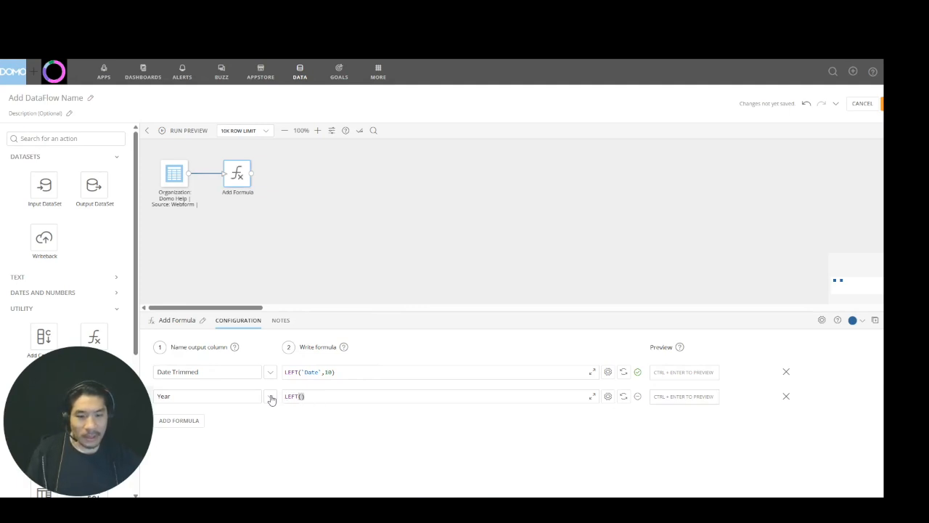
pyautogui.write('date')
pyautogui.press('Up')
pyautogui.press('Return')
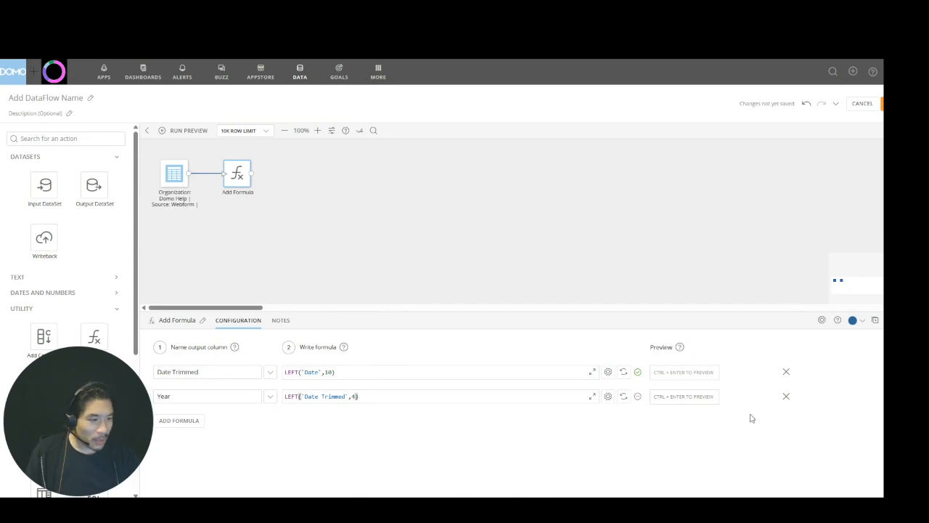
pyautogui.click(622, 396)
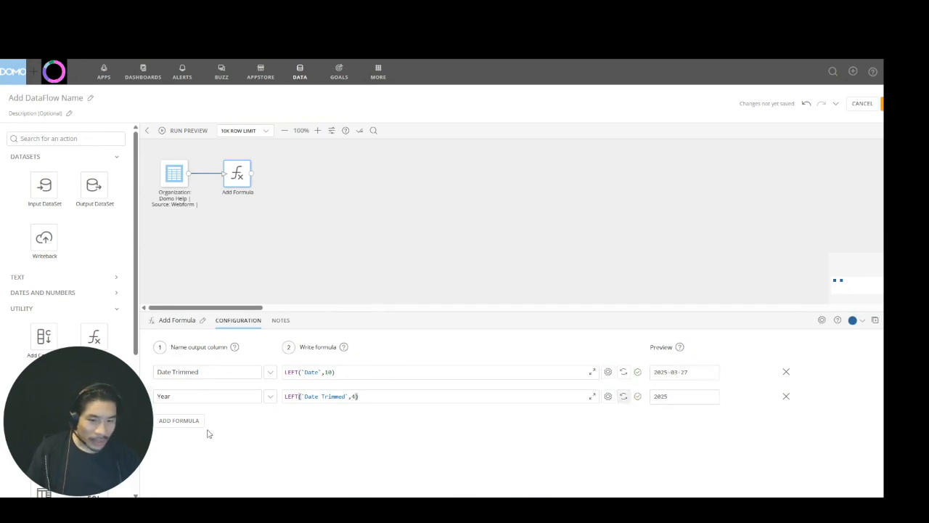
# Add an output column named Month with the formula SUBSTRING(`Date Trimmed`,6,2), checking the source date for the character positions
pyautogui.click(184, 421)
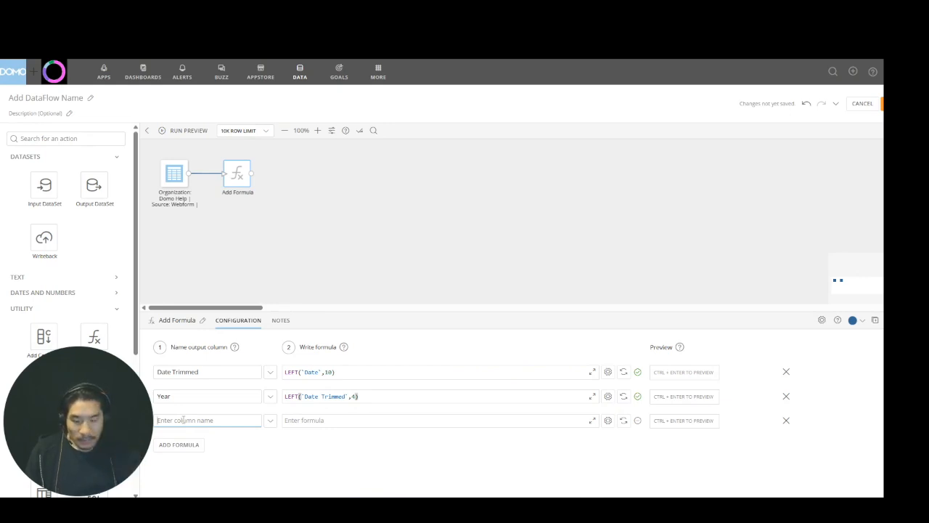
pyautogui.write('Month')
pyautogui.press('Tab')
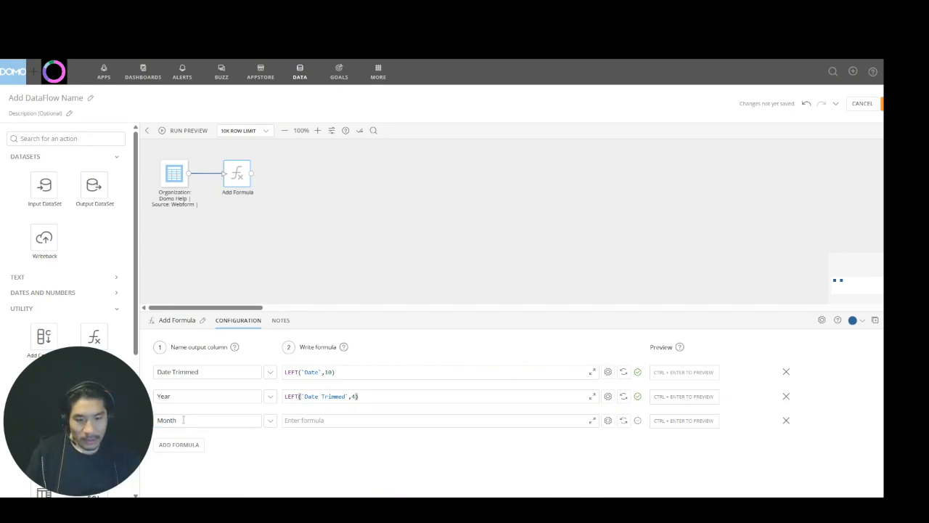
pyautogui.write('su')
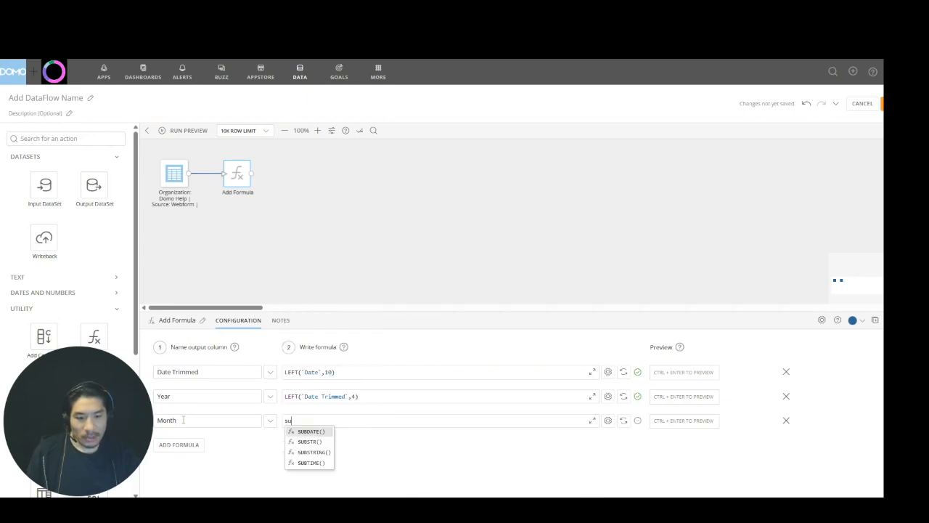
pyautogui.write('b')
pyautogui.press('Down')
pyautogui.press('Down')
pyautogui.press('Return')
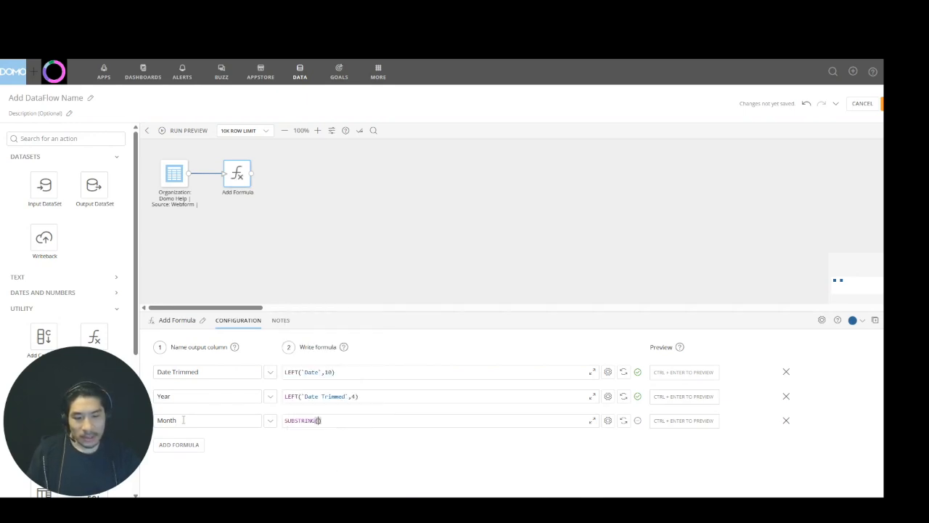
pyautogui.write('date')
pyautogui.press('Up')
pyautogui.press('Return')
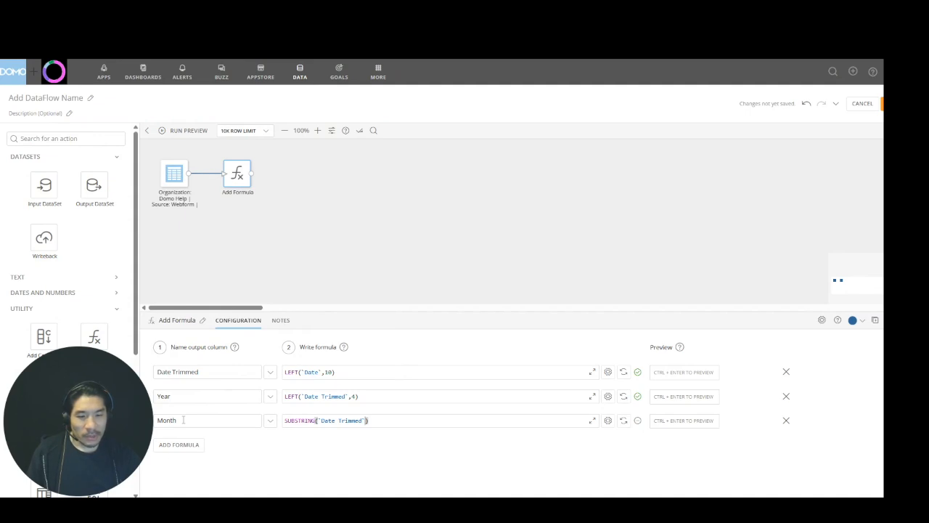
pyautogui.click(177, 177)
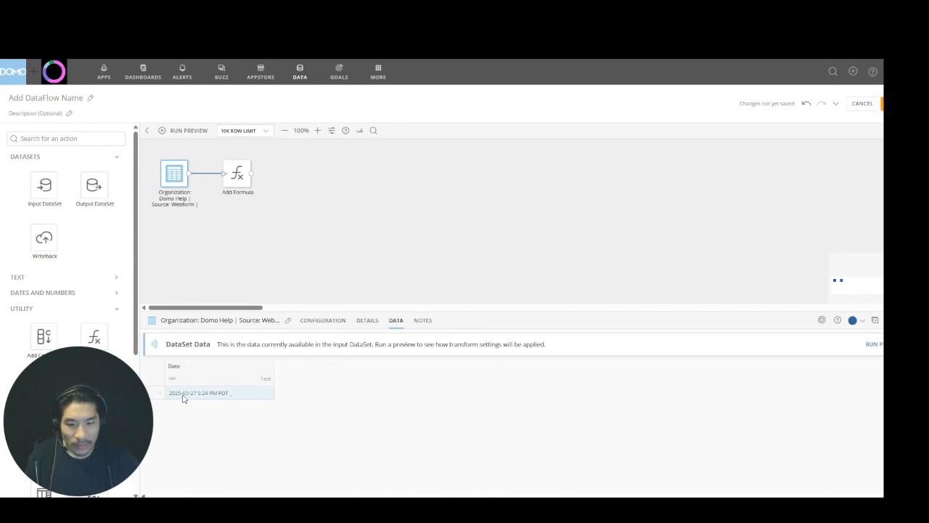
pyautogui.click(233, 177)
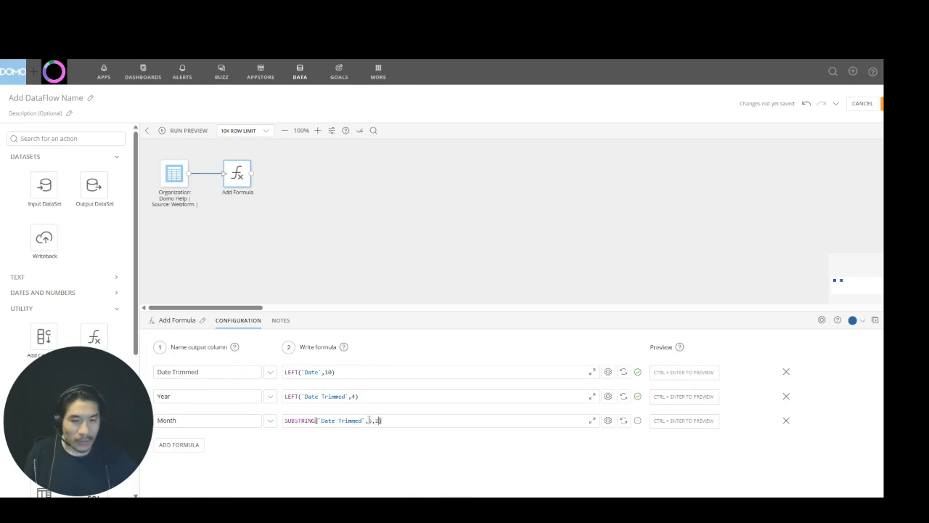
# Add an output column named Day with the formula RIGHT(`Date Trimmed`,2) and preview all the formula results
pyautogui.click(190, 444)
pyautogui.write('Day')
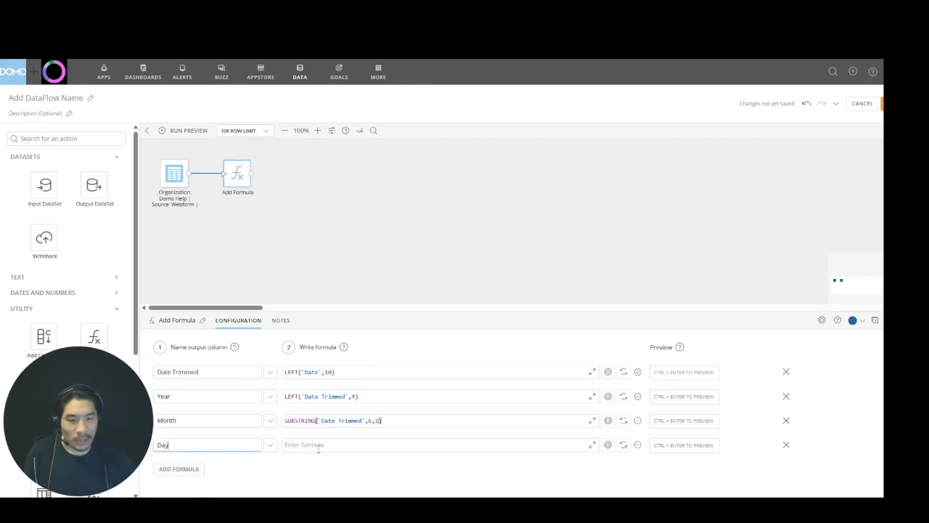
pyautogui.click(318, 447)
pyautogui.write('R')
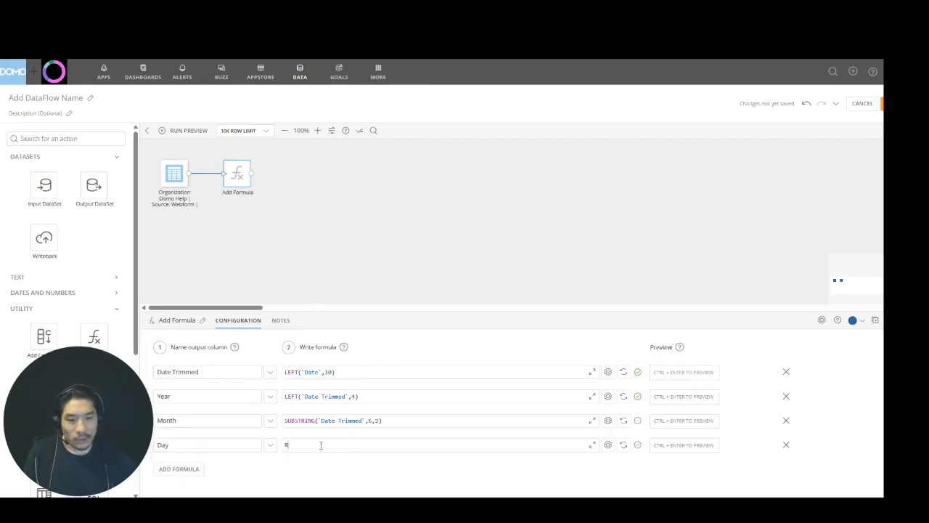
pyautogui.write('IGHT(`Date Trimmed`,2')
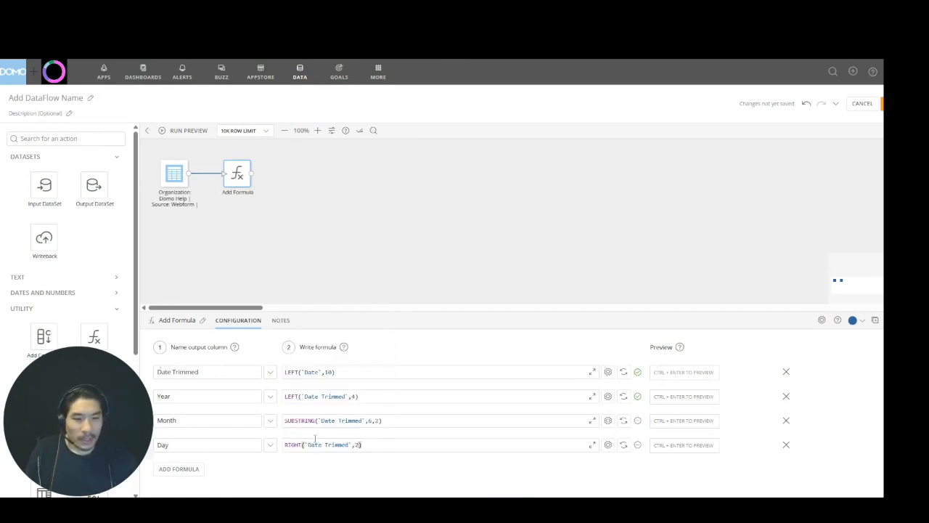
pyautogui.click(625, 373)
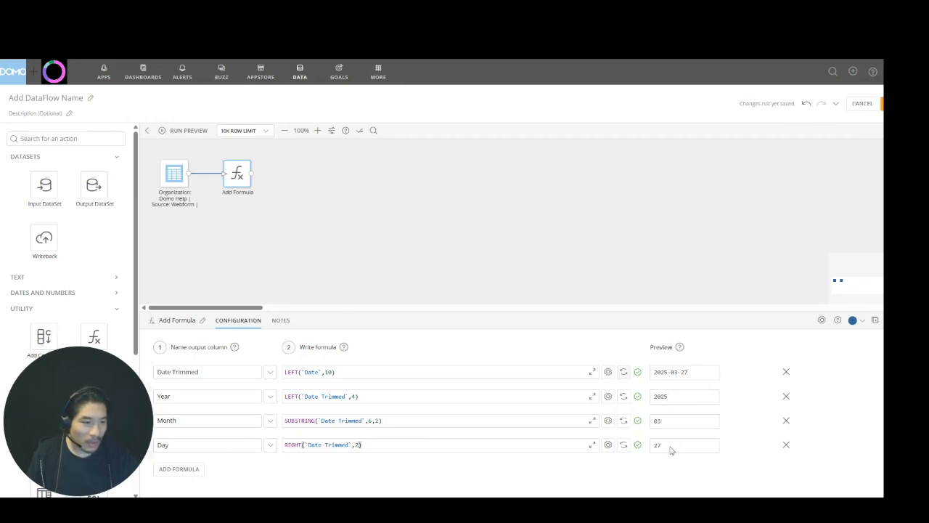
# Add a fifth output column named Date 1 to the Add Formula action
pyautogui.click(187, 475)
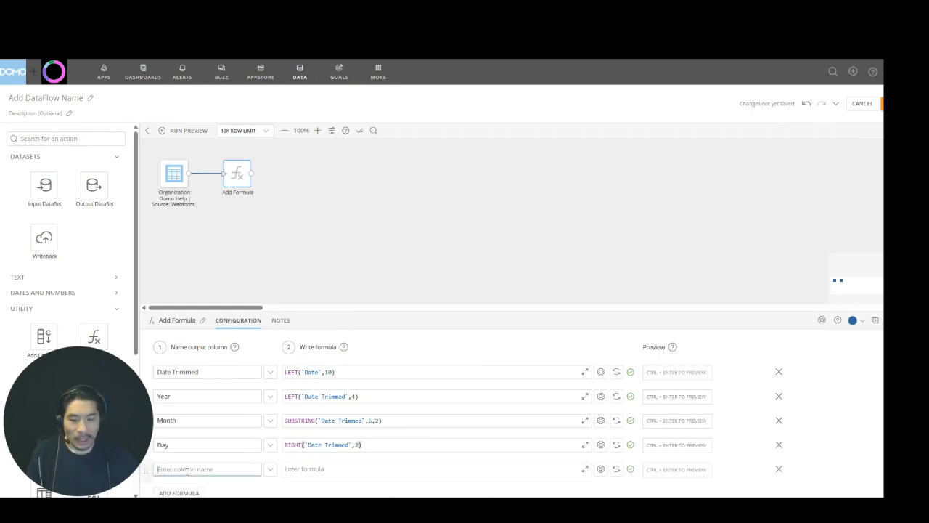
pyautogui.write('Date')
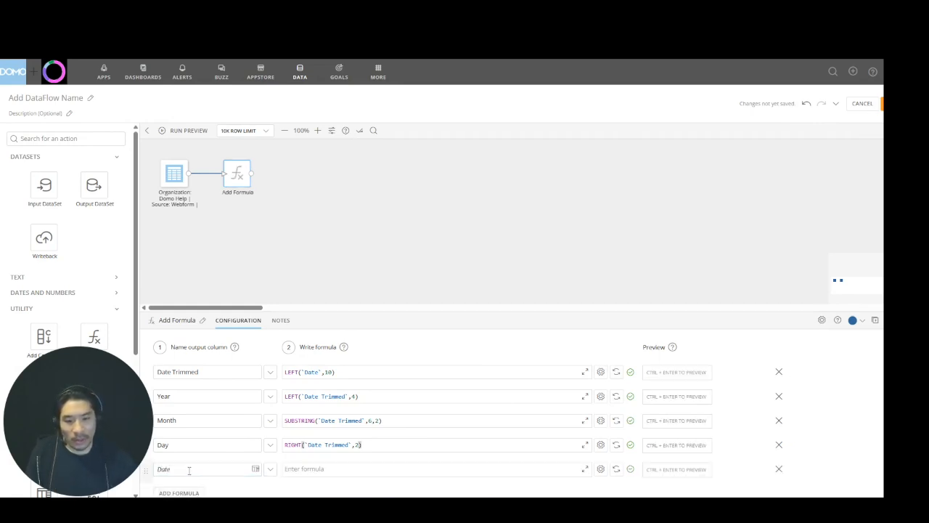
pyautogui.click(189, 470)
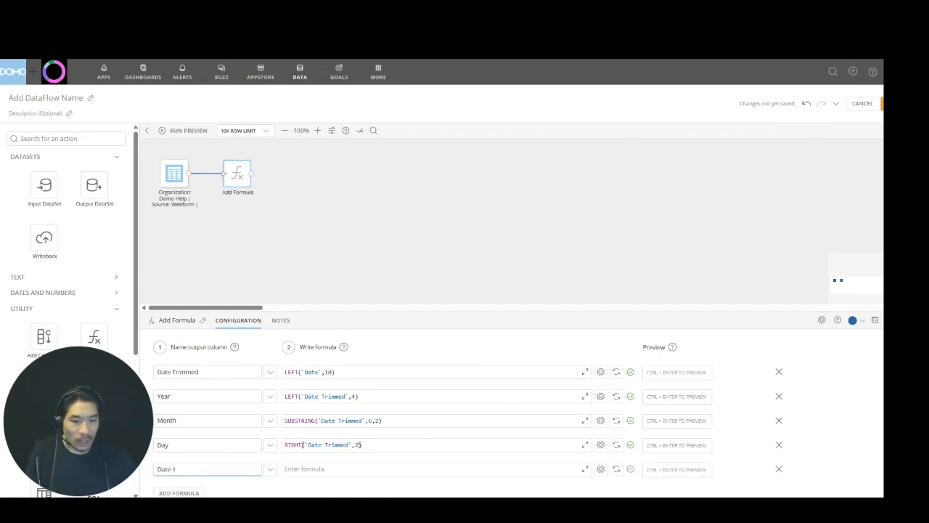
# Begin the Date 1 formula with the DATE function, using the `Year` column as its first argument
pyautogui.click(352, 468)
pyautogui.write('DATE(')
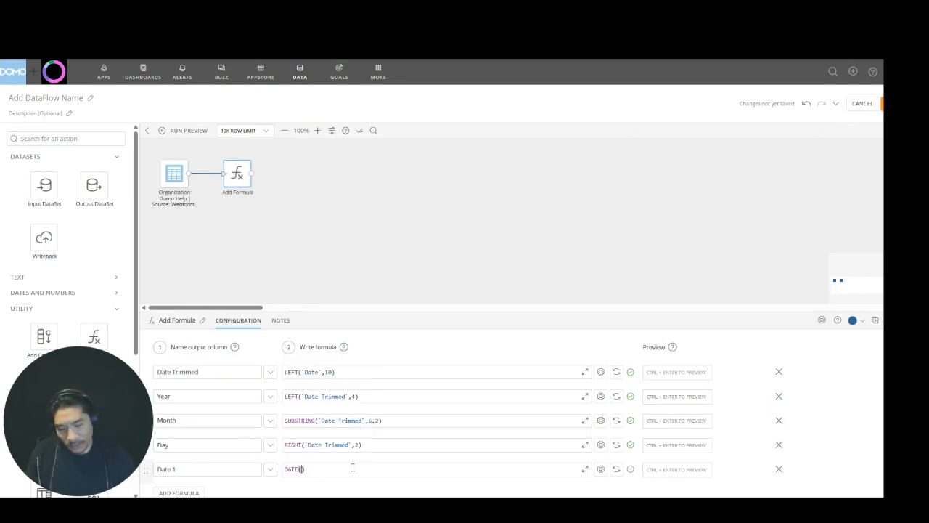
pyautogui.write('year')
pyautogui.press('BackSpace')
pyautogui.press('BackSpace')
pyautogui.press('BackSpace')
pyautogui.press('BackSpace')
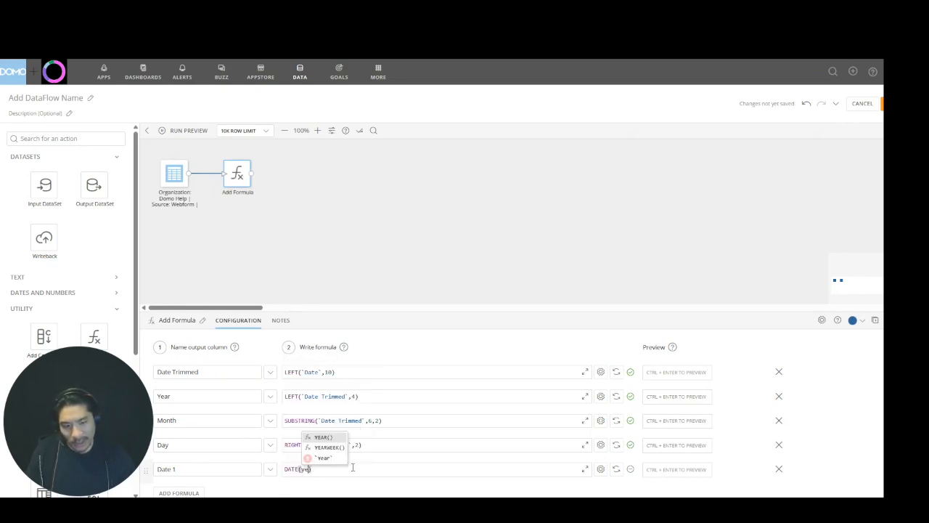
pyautogui.write('year')
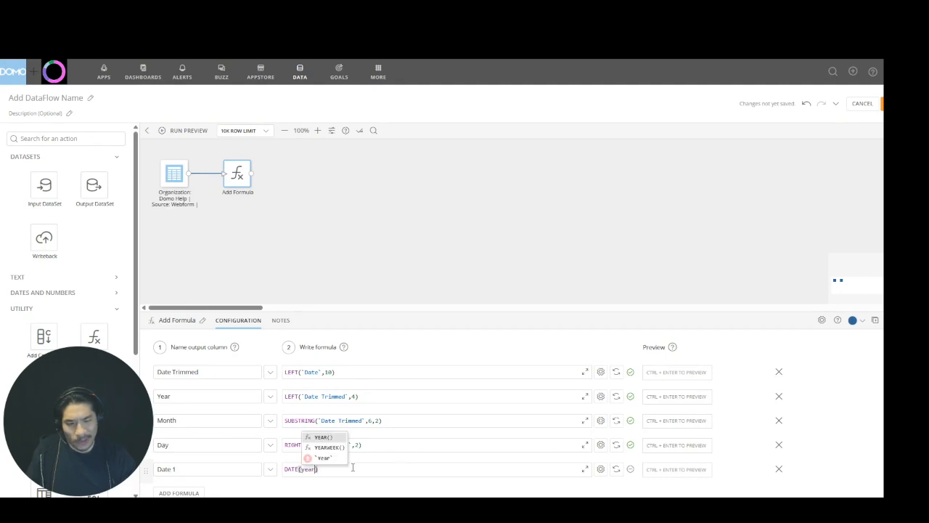
pyautogui.press('Down')
pyautogui.press('Down')
pyautogui.press('Return')
pyautogui.write(',')
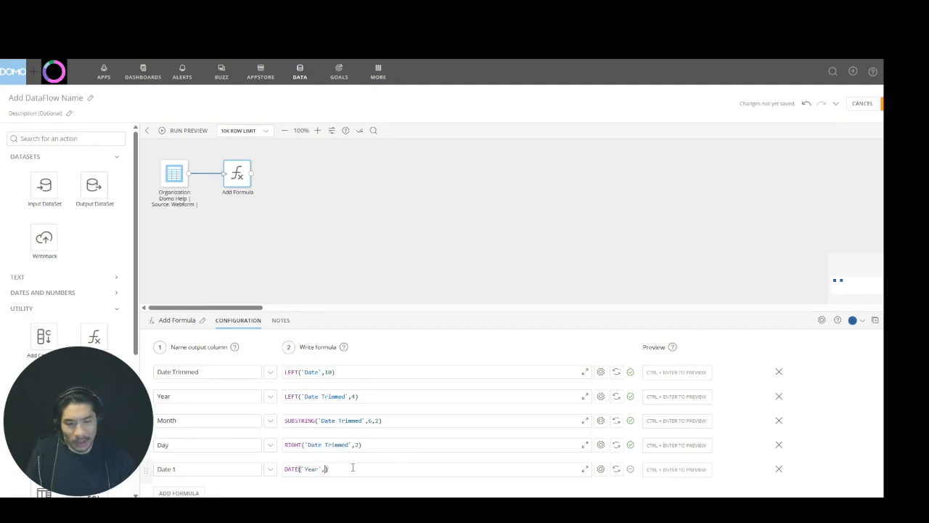
pyautogui.write('mon')
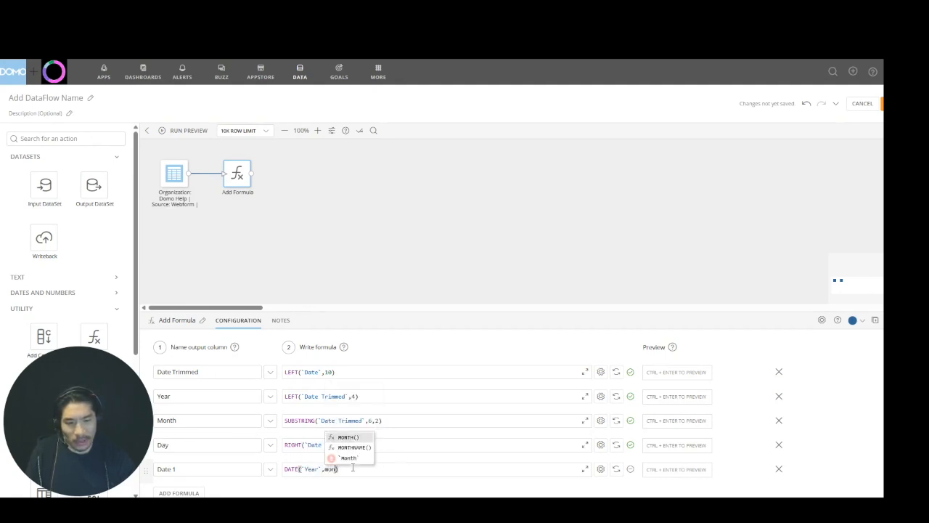
# Complete the Date 1 formula with the `Month` and `Day` columns as remaining arguments, and preview all the formula results
pyautogui.press('Down')
pyautogui.press('Return')
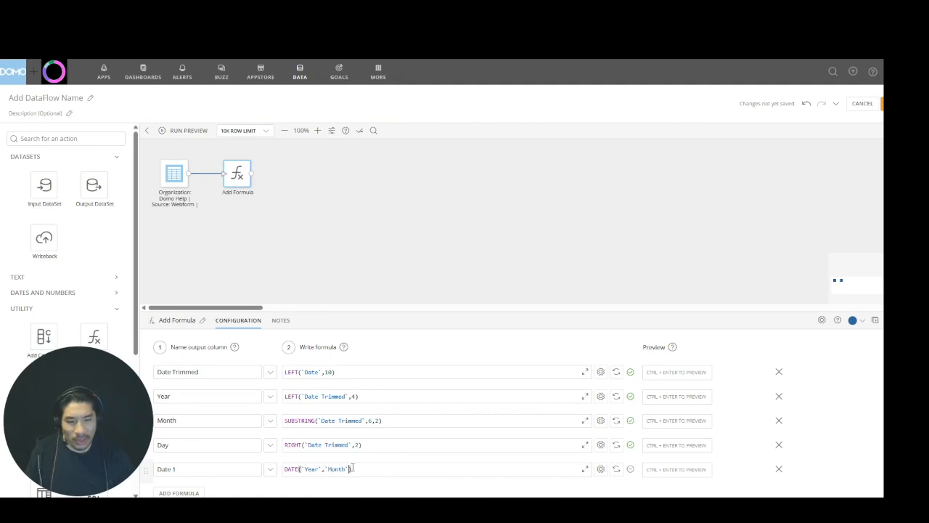
pyautogui.write(',day')
pyautogui.press('Down')
pyautogui.press('Down')
pyautogui.press('Down')
pyautogui.press('Down')
pyautogui.press('Down')
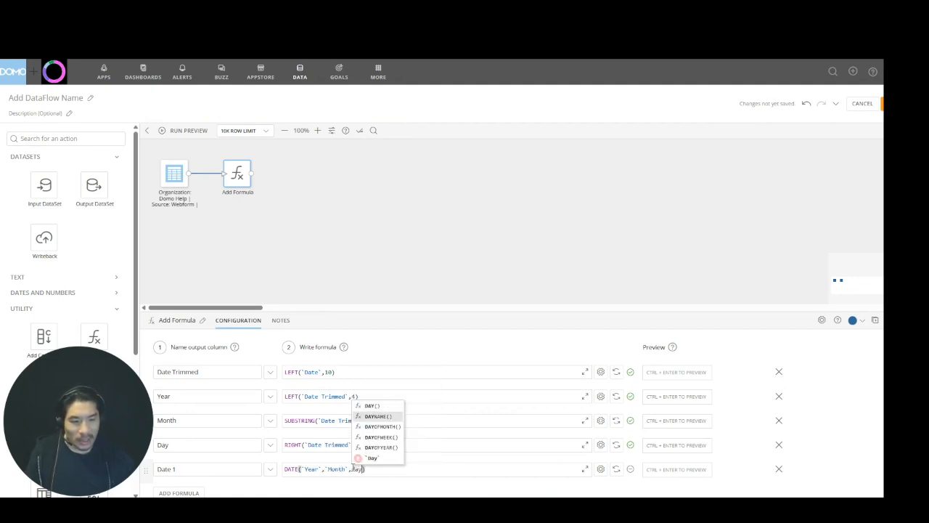
pyautogui.press('Return')
pyautogui.write(')')
pyautogui.hotkey('ctrl', 'Return')
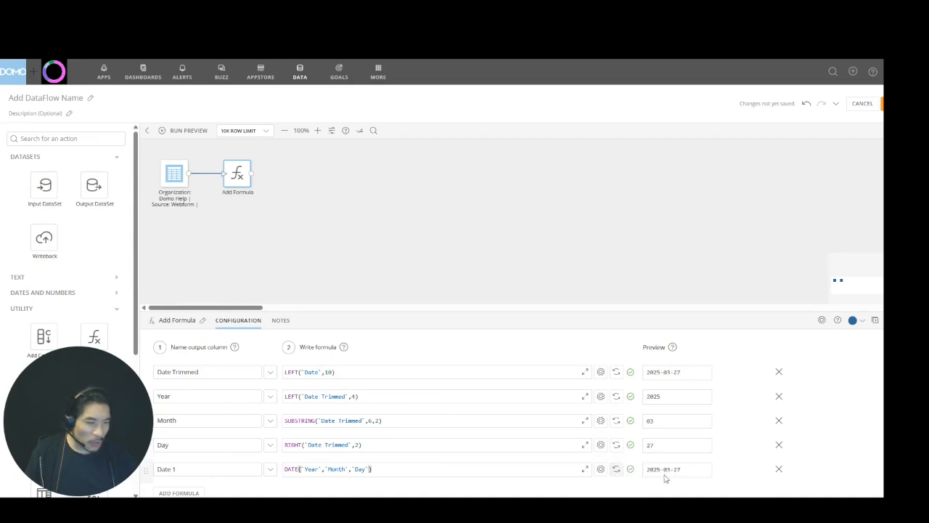
# Run the dataflow preview and examine the Add Formula action's output columns and their data types
pyautogui.click(259, 238)
pyautogui.moveTo(73, 369); pyautogui.dragTo(354, 370)
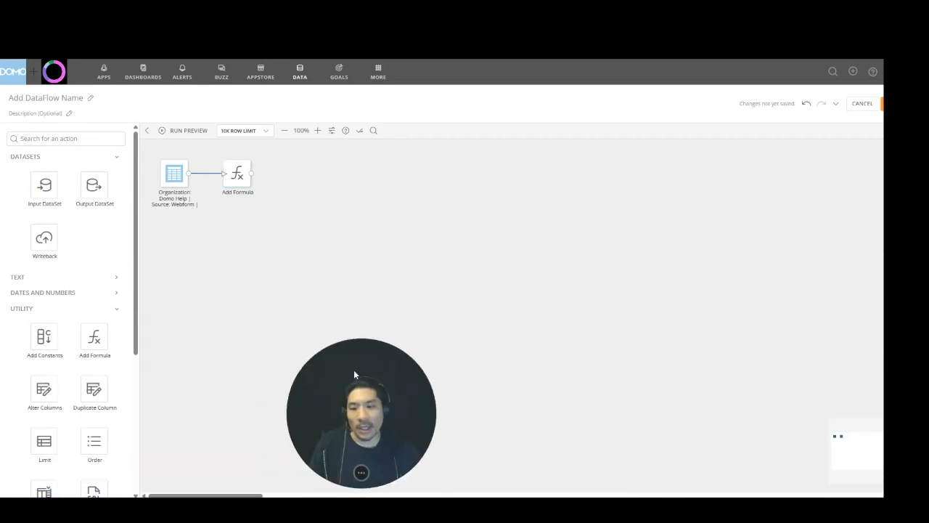
pyautogui.scroll(-1, 41, 433)
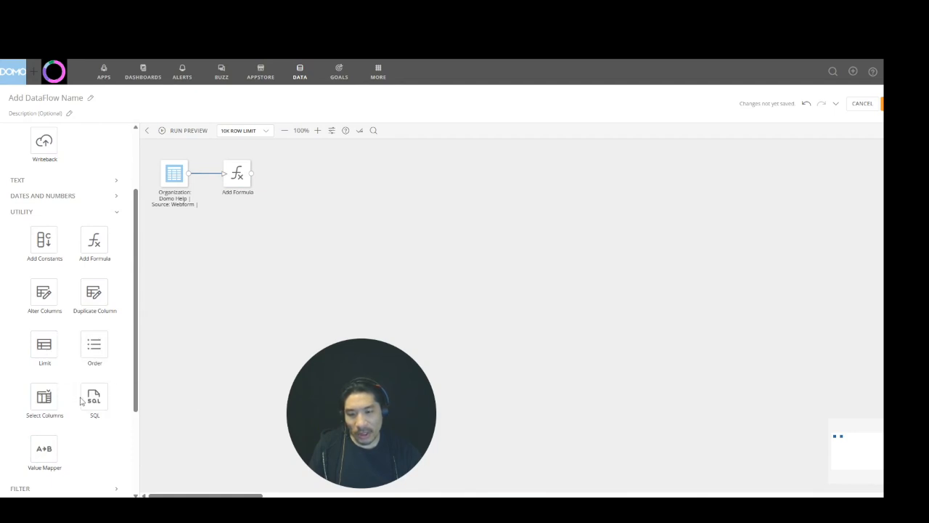
pyautogui.moveTo(45, 295); pyautogui.dragTo(97, 329)
pyautogui.click(187, 131)
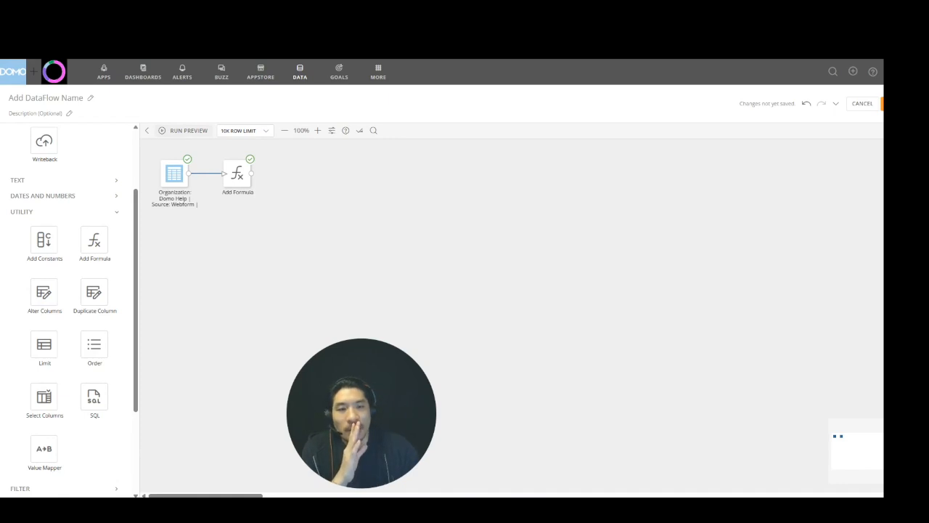
pyautogui.click(237, 175)
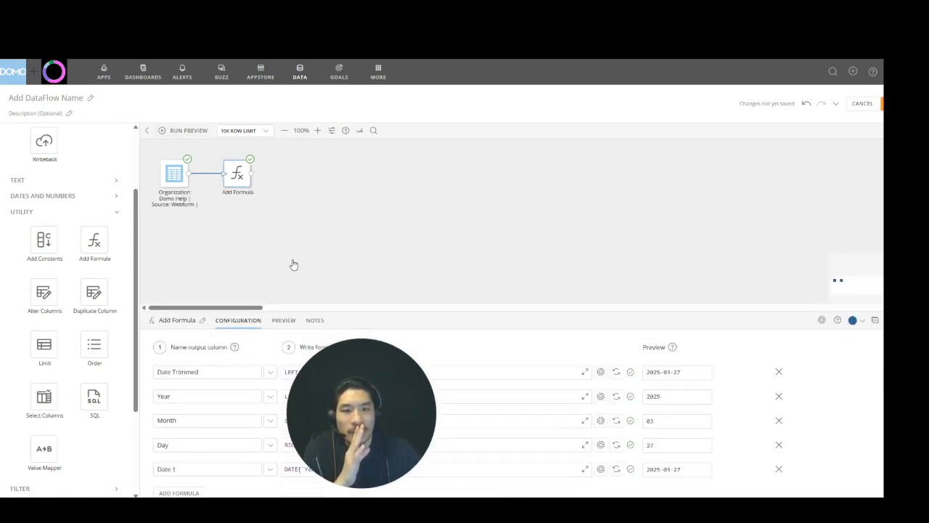
pyautogui.click(283, 321)
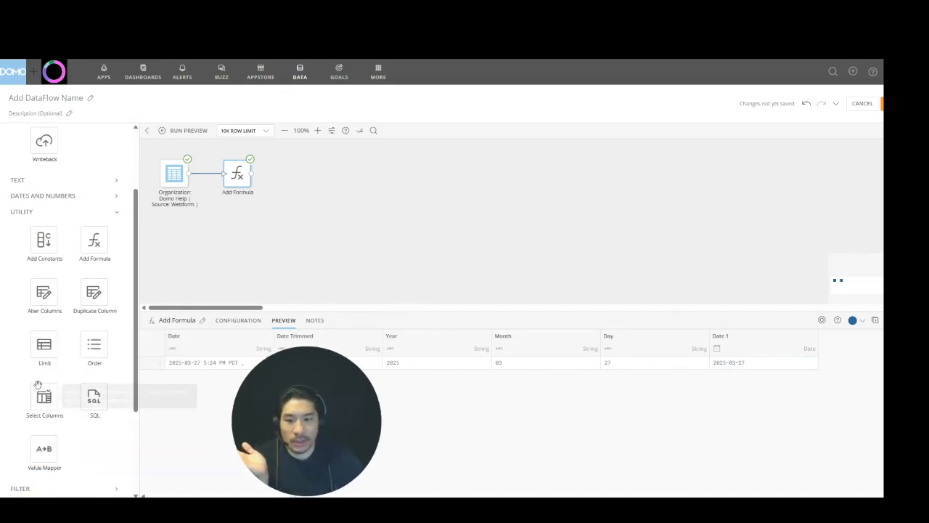
# Add a Select Columns action connected after Add Formula and include all columns in it
pyautogui.moveTo(303, 186); pyautogui.dragTo(301, 178)
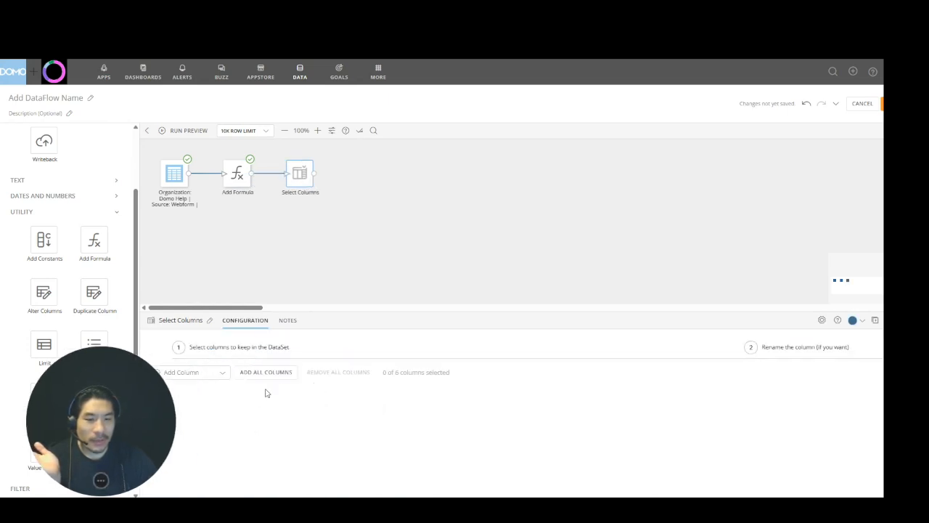
pyautogui.click(271, 372)
pyautogui.moveTo(308, 313); pyautogui.dragTo(307, 251)
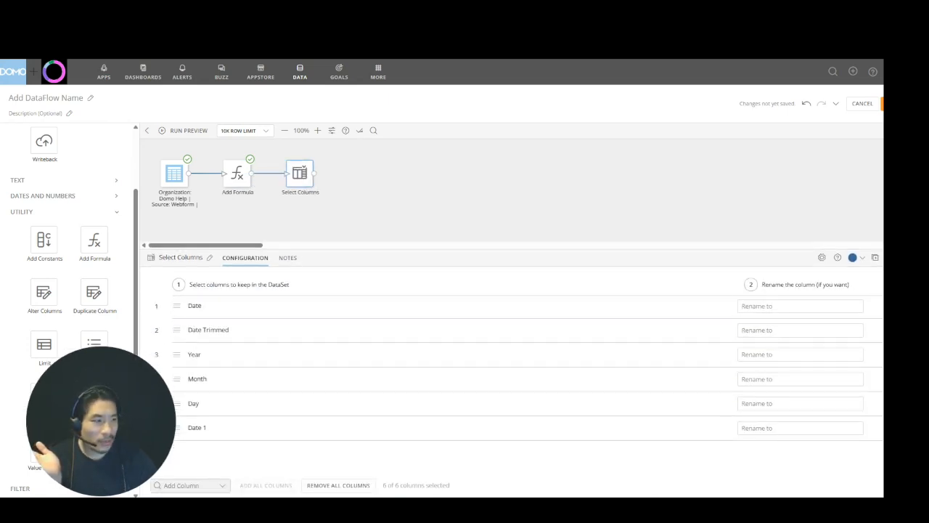
# Remove the Date, Date Trimmed, Year, Month and Day columns from the selection, keeping only Date 1
pyautogui.click(890, 306)
pyautogui.click(890, 306)
pyautogui.click(890, 305)
pyautogui.click(890, 305)
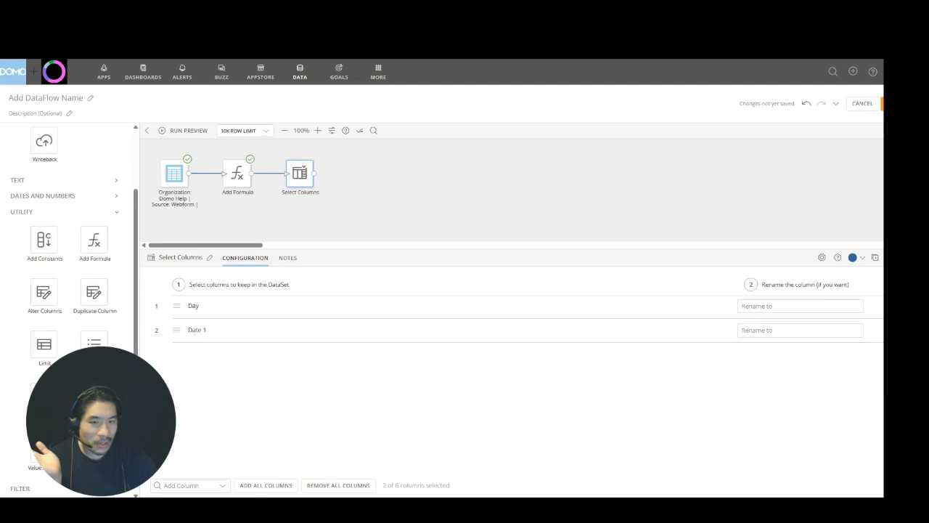
pyautogui.click(890, 305)
# Rename the Date 1 column to Date in the Select Columns action and close its configuration
pyautogui.click(824, 310)
pyautogui.write('Date')
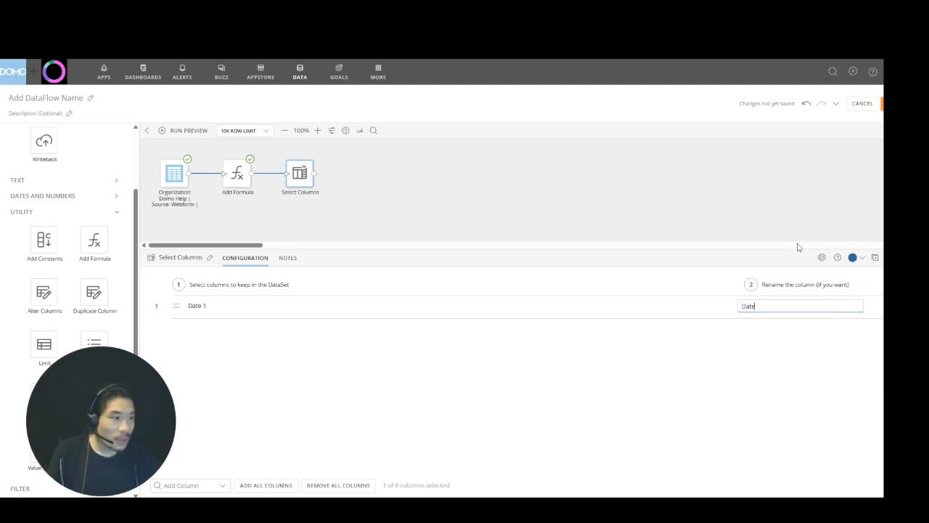
pyautogui.moveTo(796, 245); pyautogui.dragTo(794, 256)
pyautogui.click(789, 180)
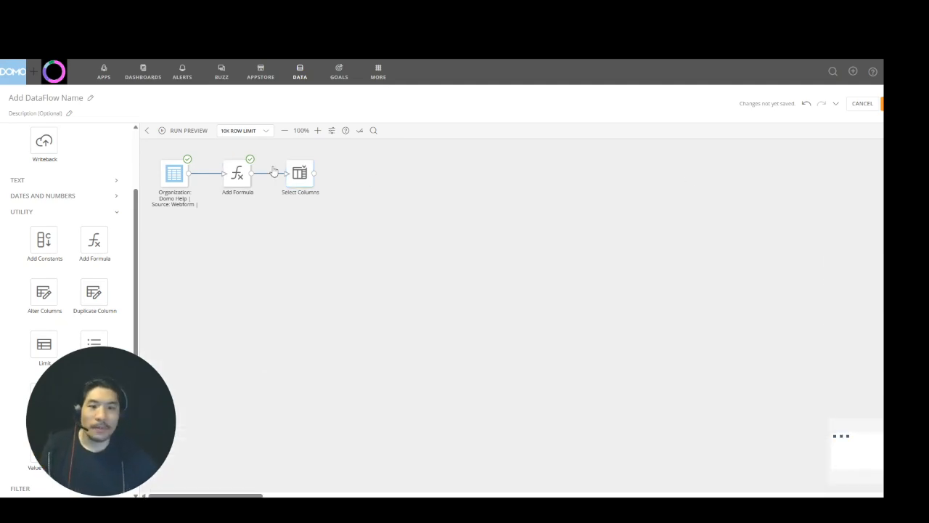